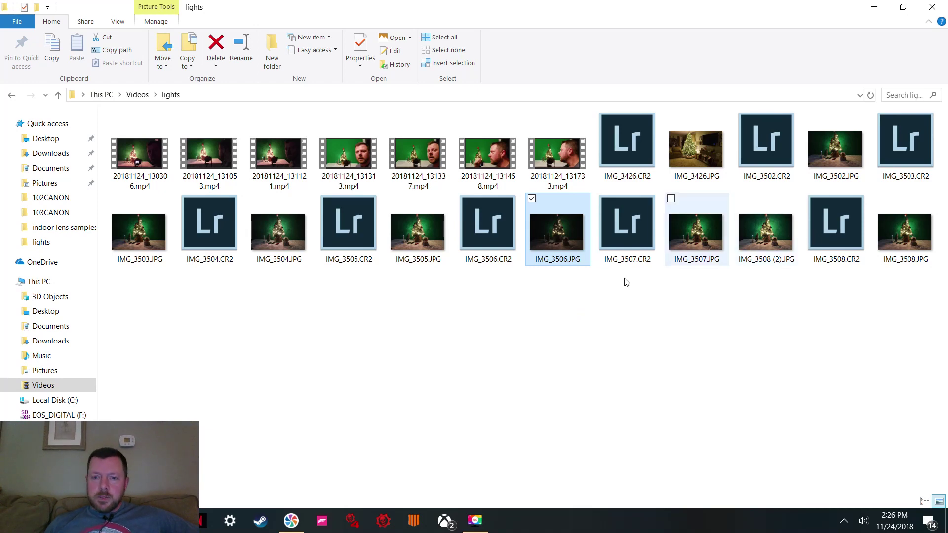
- Open IMG_3506.JPG from the lights folder in Photos
double_click(559, 239)
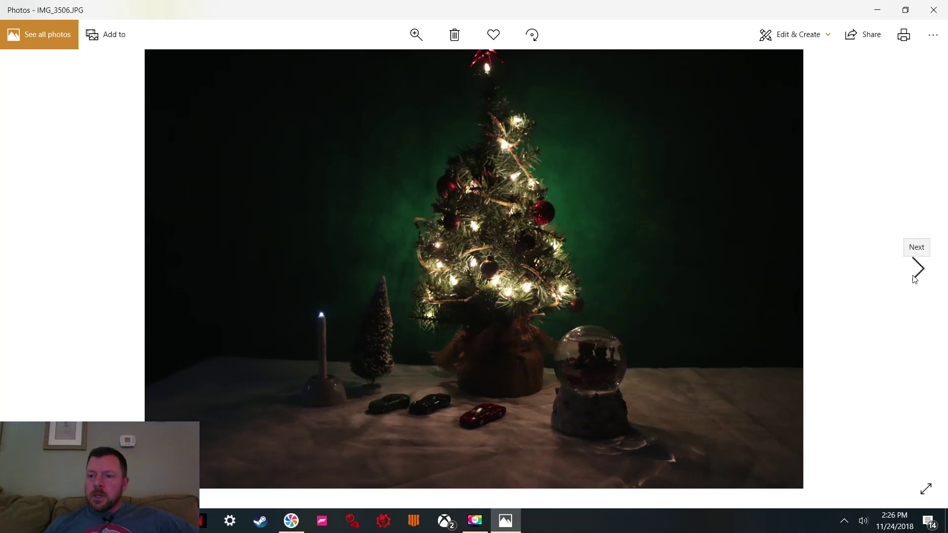
- Advance to IMG_3507.JPG and show its file info (5 sec, f/9, ISO 100)
left_click(918, 269)
left_click(917, 269)
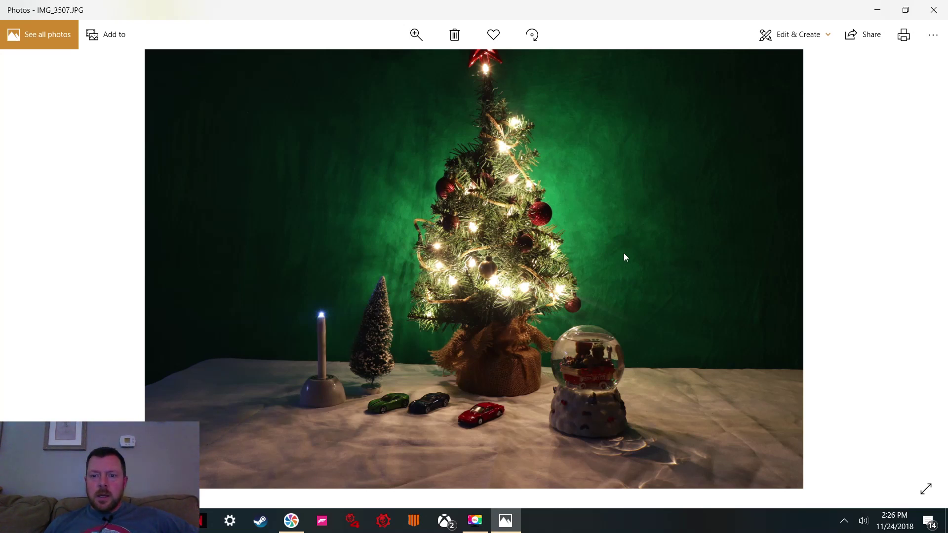
right_click(646, 200)
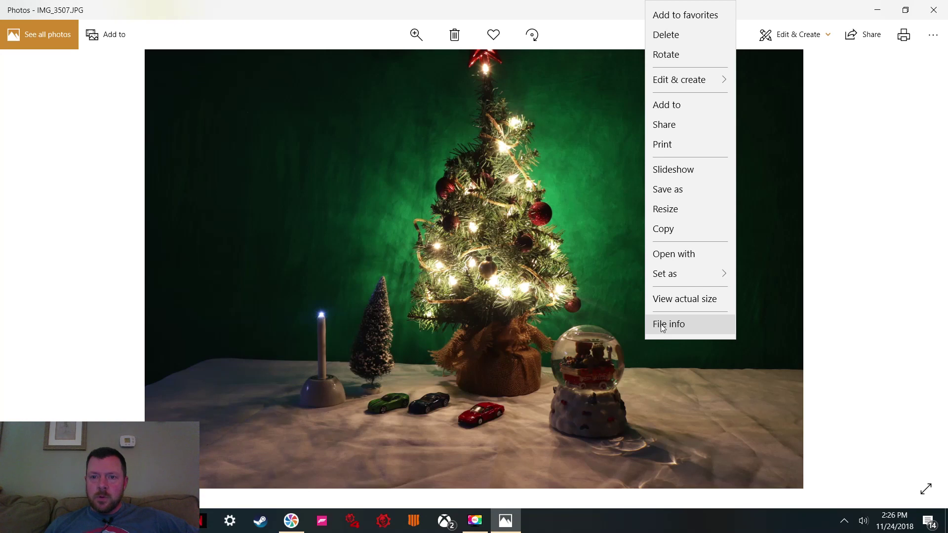
left_click(681, 327)
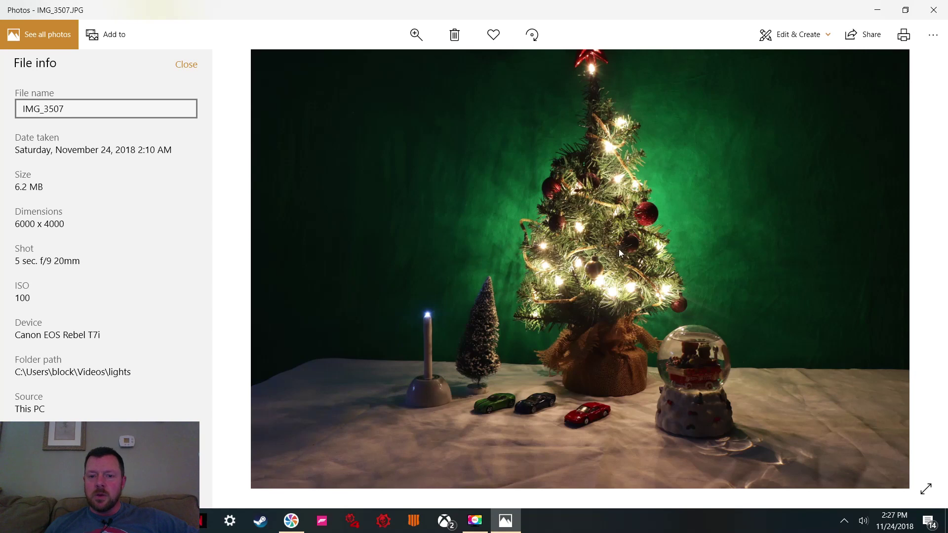
- Zoom and pan around the photo, glance at IMG_3508 (2).JPG, then return to IMG_3507 and close file info
scroll(488, 313, "up", 3)
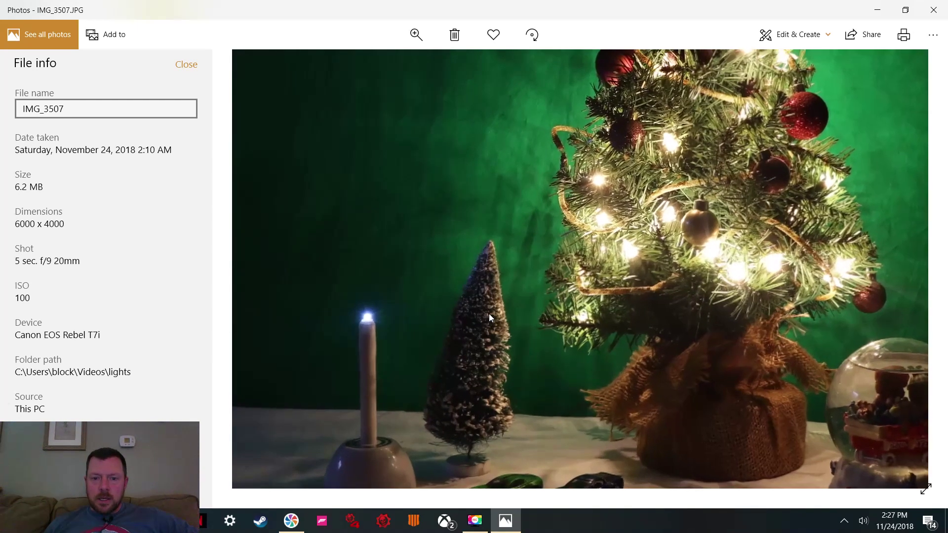
left_click_drag(668, 334, 524, 233)
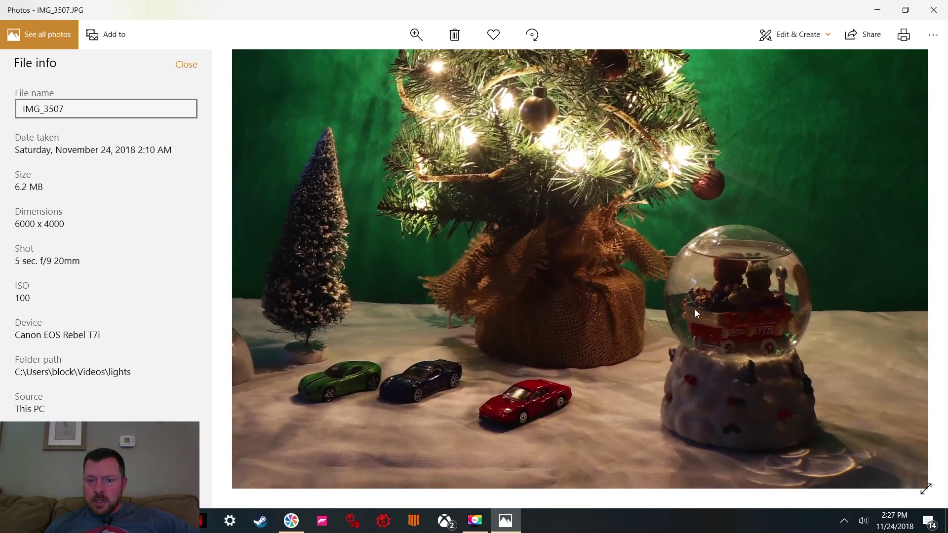
left_click_drag(428, 241, 570, 244)
scroll(563, 247, "down", 4)
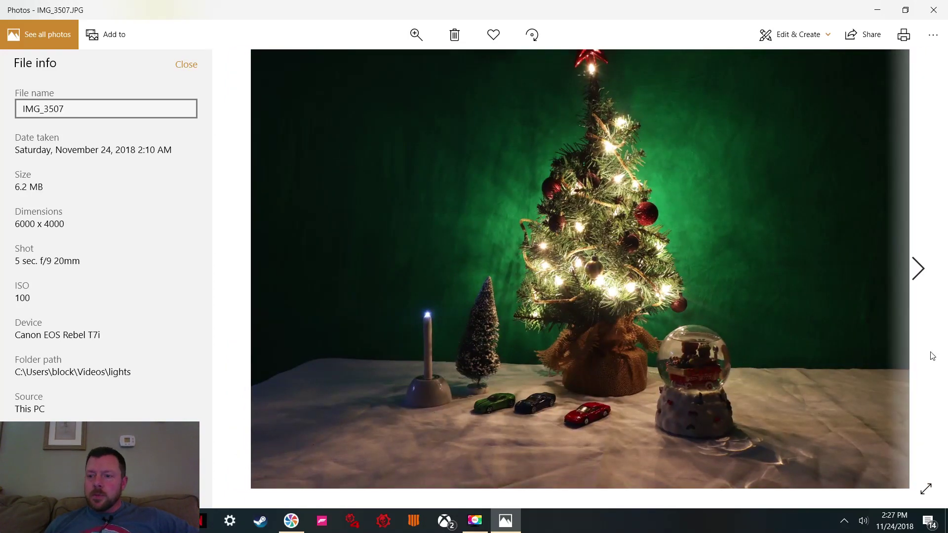
left_click(919, 269)
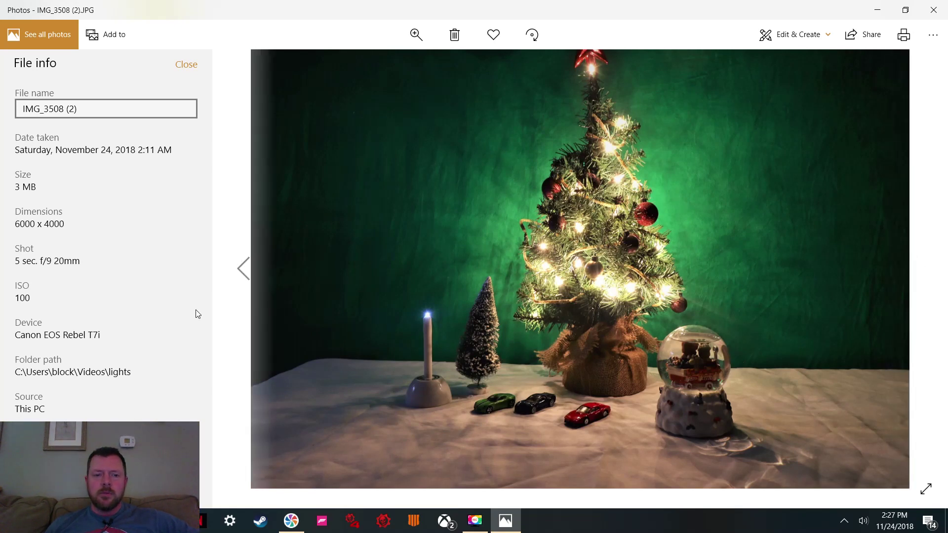
left_click(243, 269)
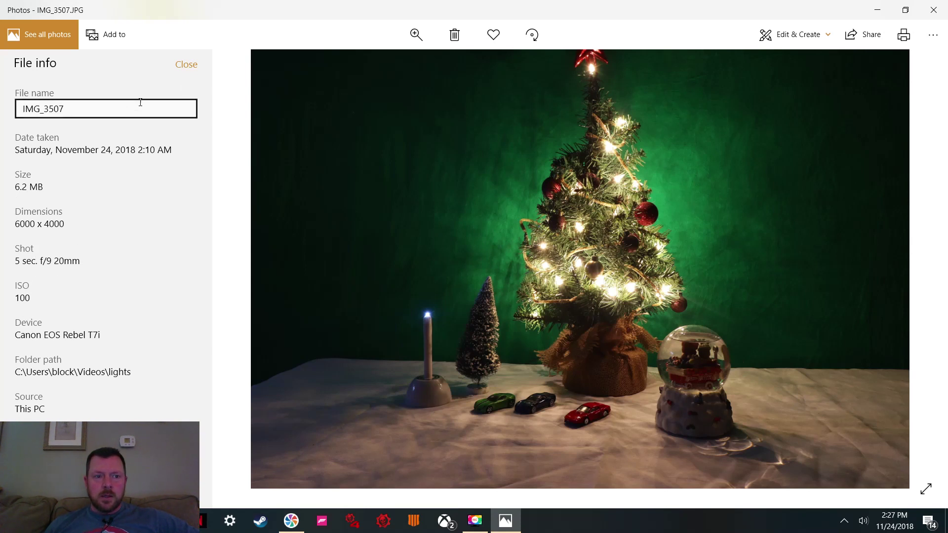
left_click(192, 67)
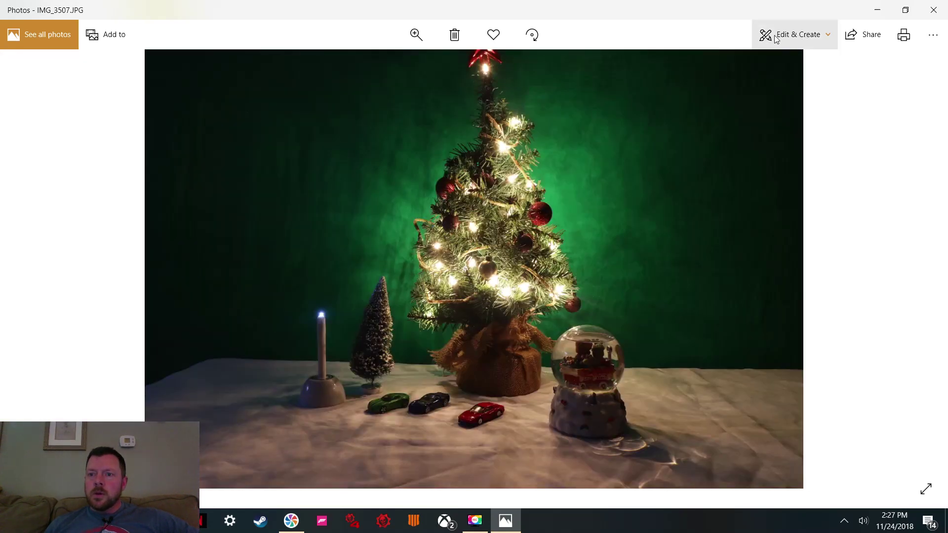
- Open the photo in the editor and preview the Sauna and Neo filters before reverting to original
left_click(800, 37)
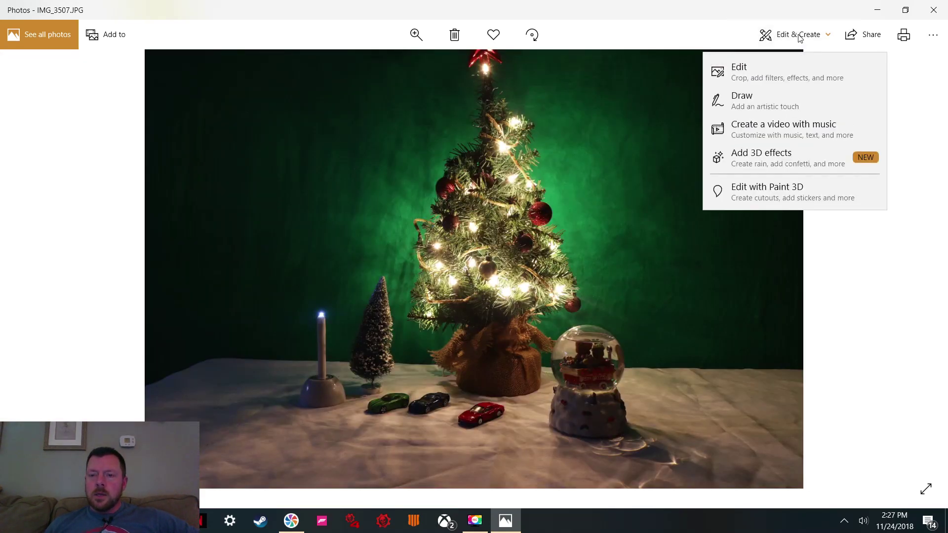
left_click(742, 69)
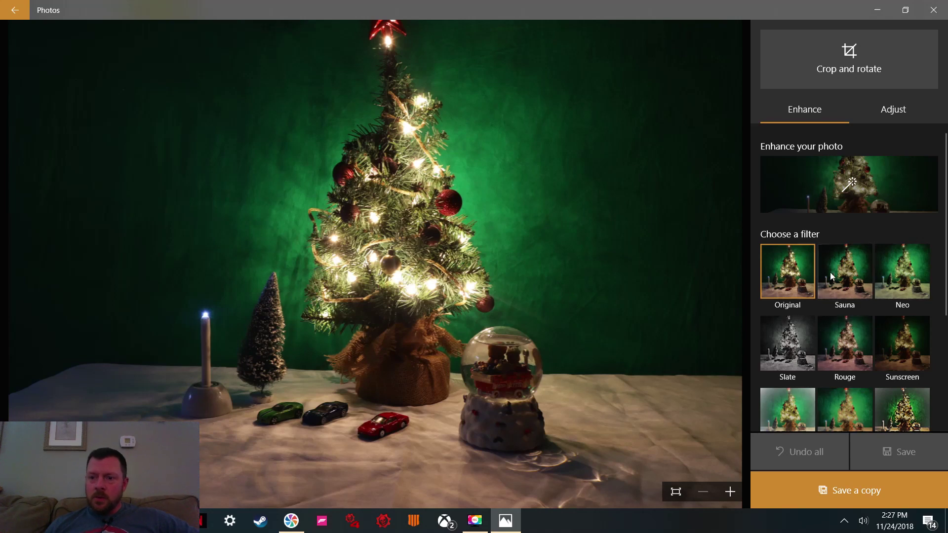
left_click(847, 287)
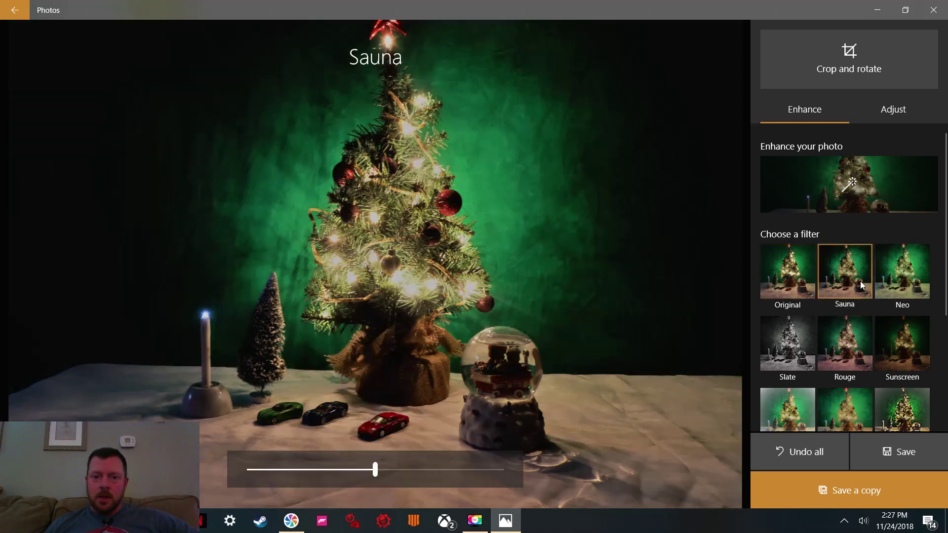
left_click(902, 274)
left_click(788, 274)
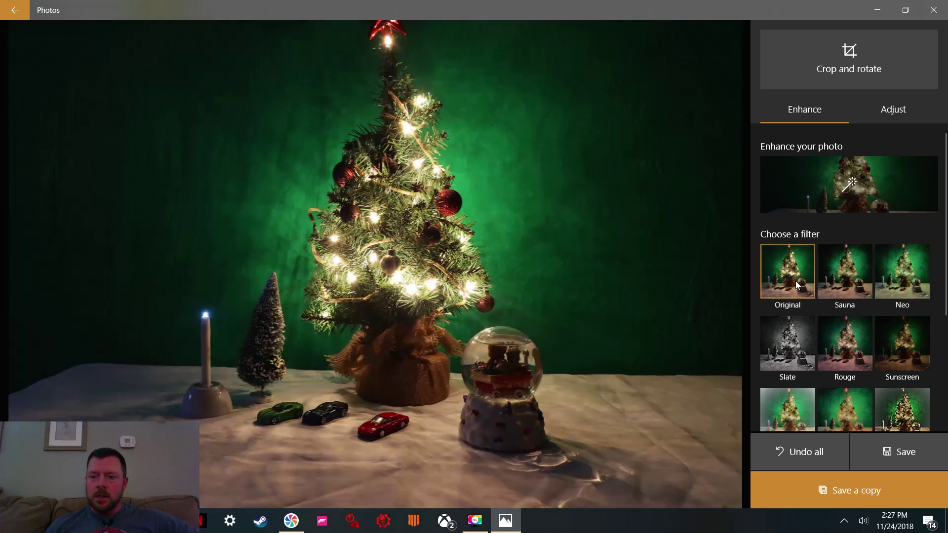
- Try automatic Enhance, then undo all edits
scroll(835, 317, "down", 3)
scroll(832, 369, "up", 3)
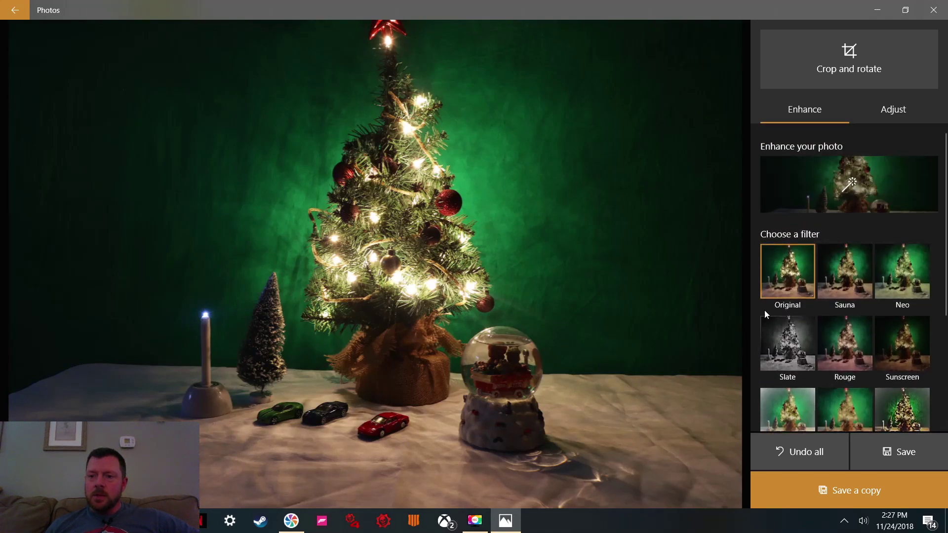
left_click(852, 178)
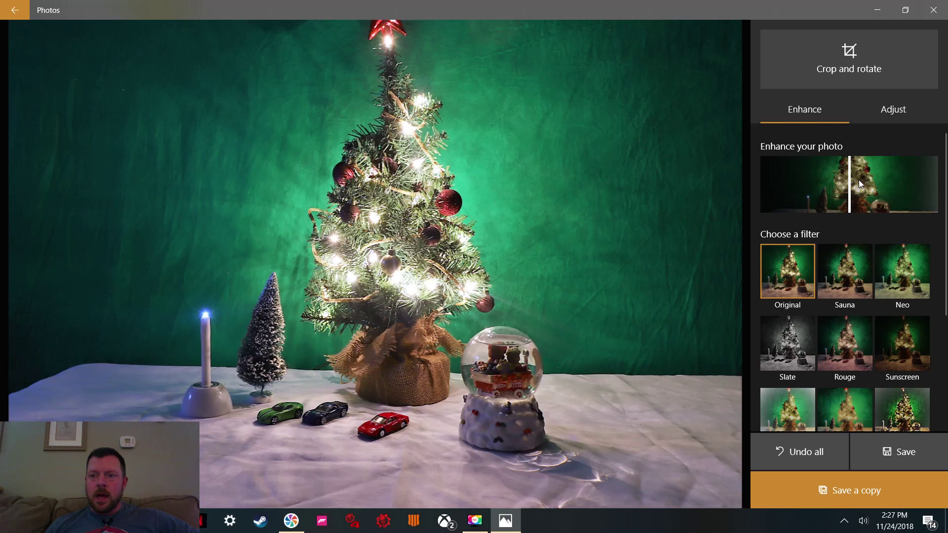
left_click(791, 456)
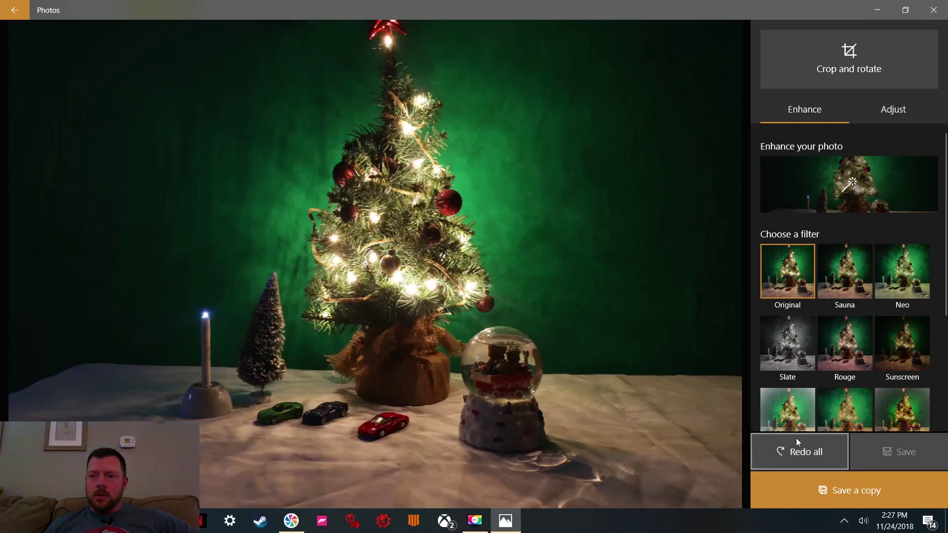
- In Adjust > Light, set Highlights slightly right of centre
left_click(897, 111)
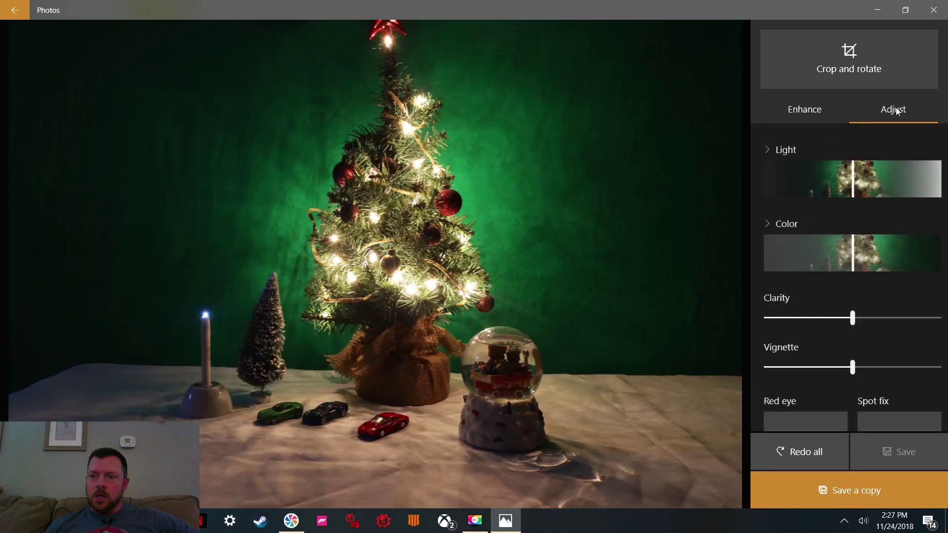
left_click(766, 152)
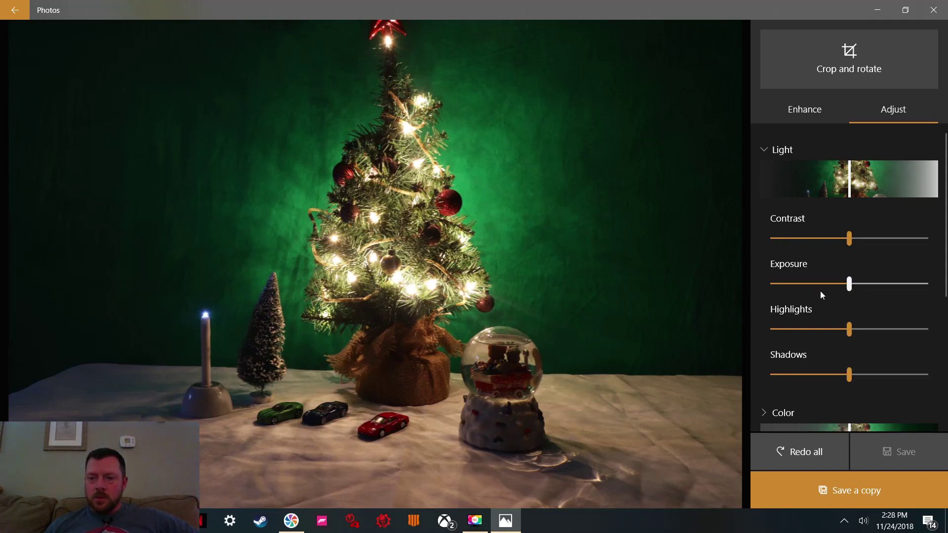
left_click_drag(849, 332, 767, 337)
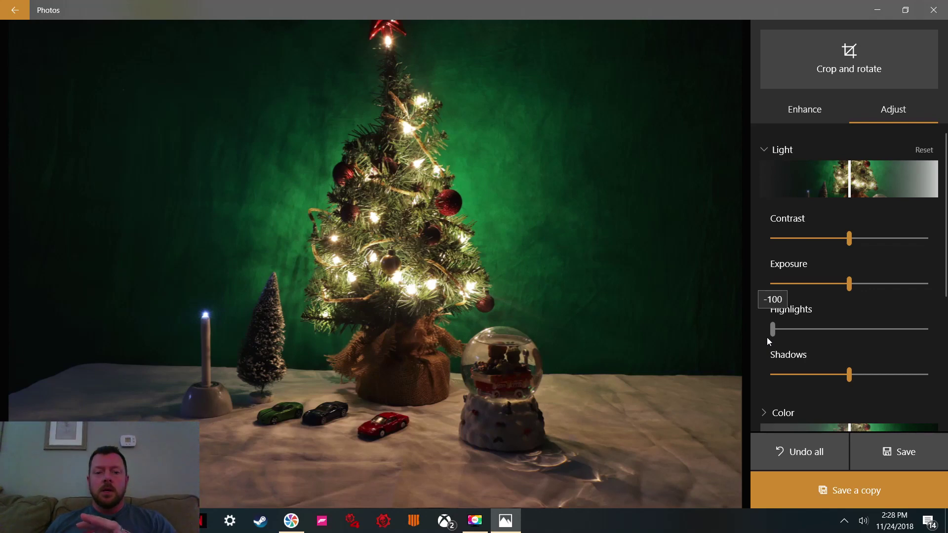
left_click_drag(767, 337, 857, 315)
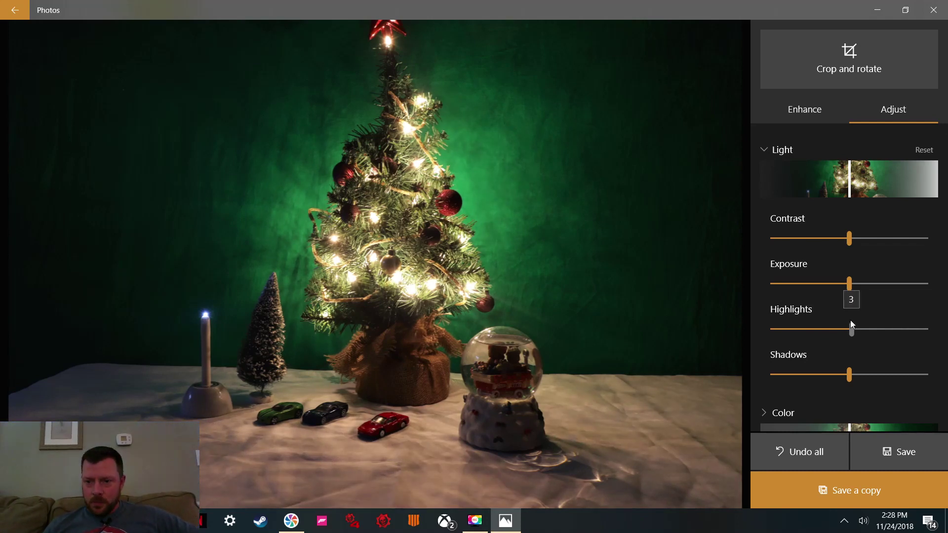
left_click_drag(851, 321, 857, 342)
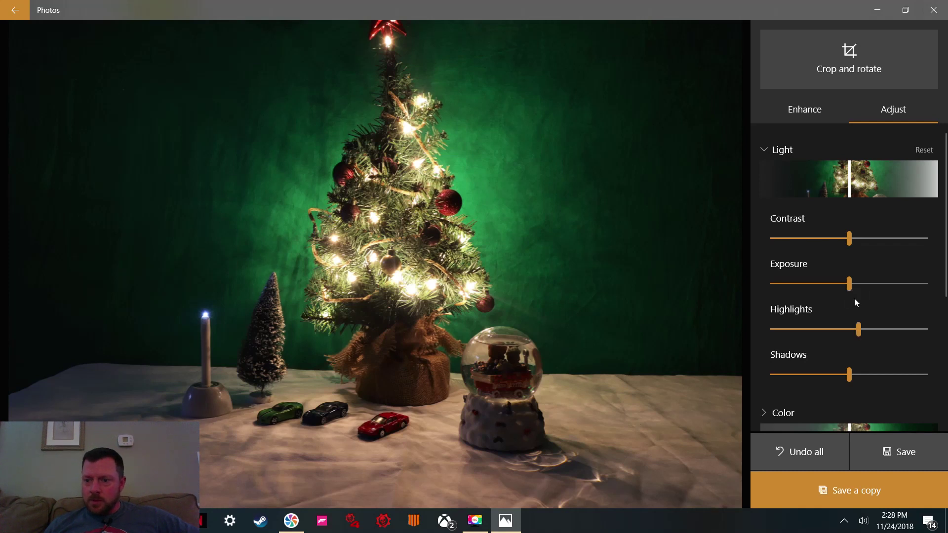
- Raise Shadows to 32 to brighten the dark areas
left_click(850, 377)
left_click_drag(849, 377, 820, 383)
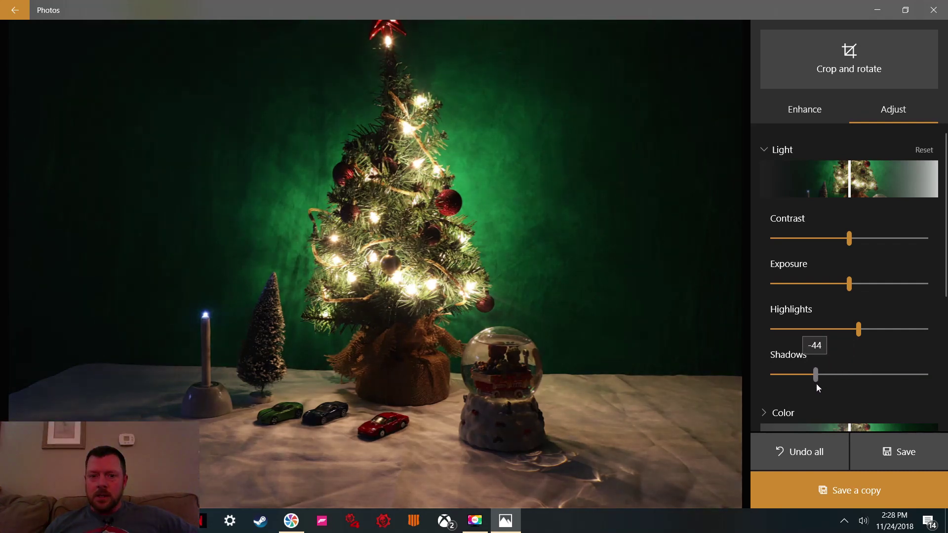
left_click_drag(817, 384, 859, 378)
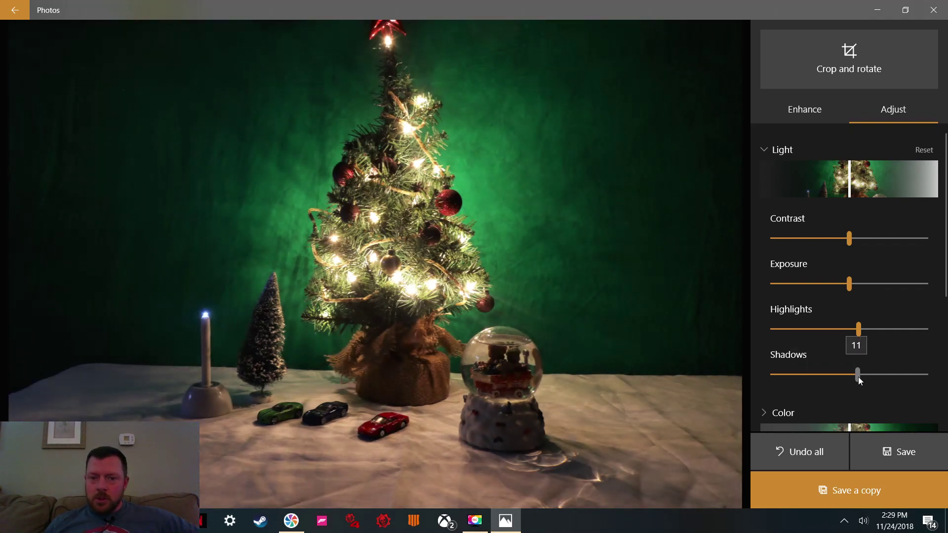
left_click_drag(858, 377, 875, 371)
- Increase Clarity, add a vignette of about 53, and boost the colour intensity
scroll(826, 343, "down", 5)
scroll(828, 351, "down", 2)
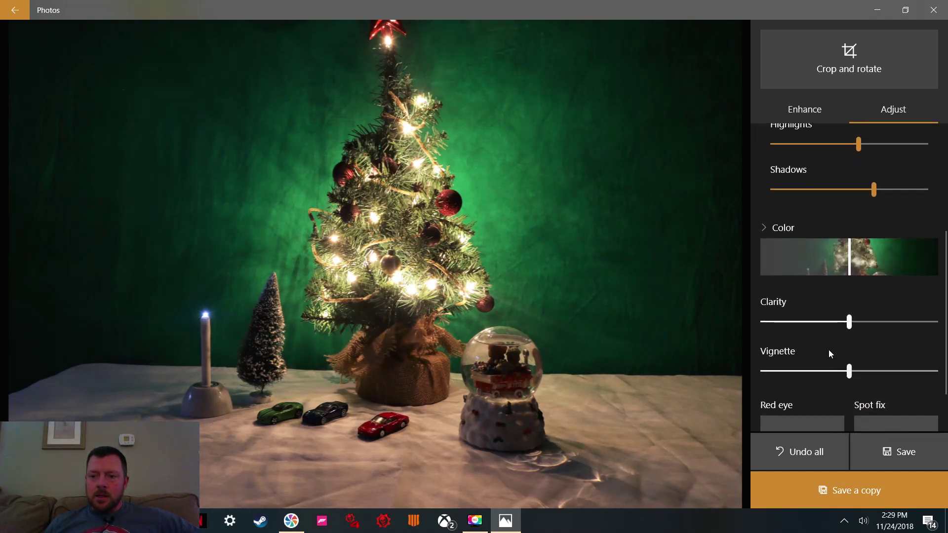
left_click_drag(852, 323, 874, 324)
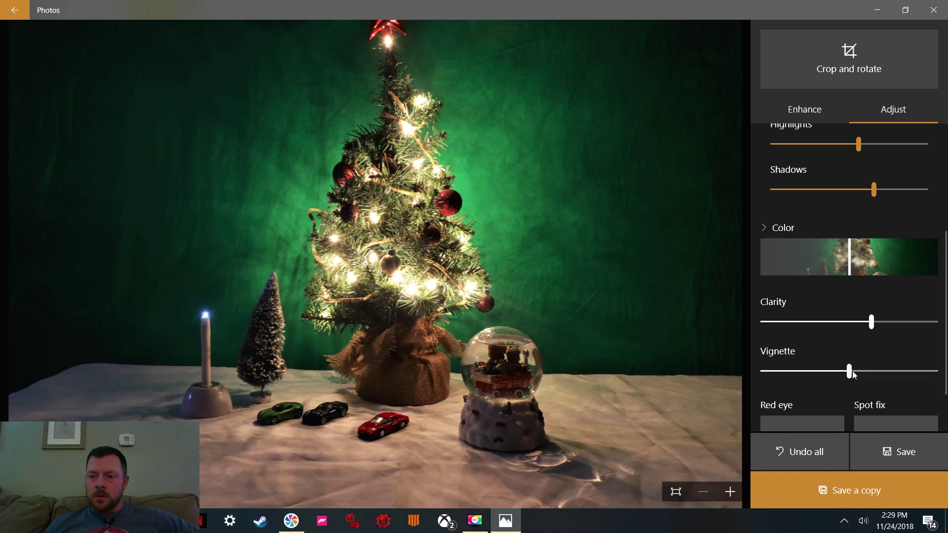
left_click_drag(850, 374, 896, 372)
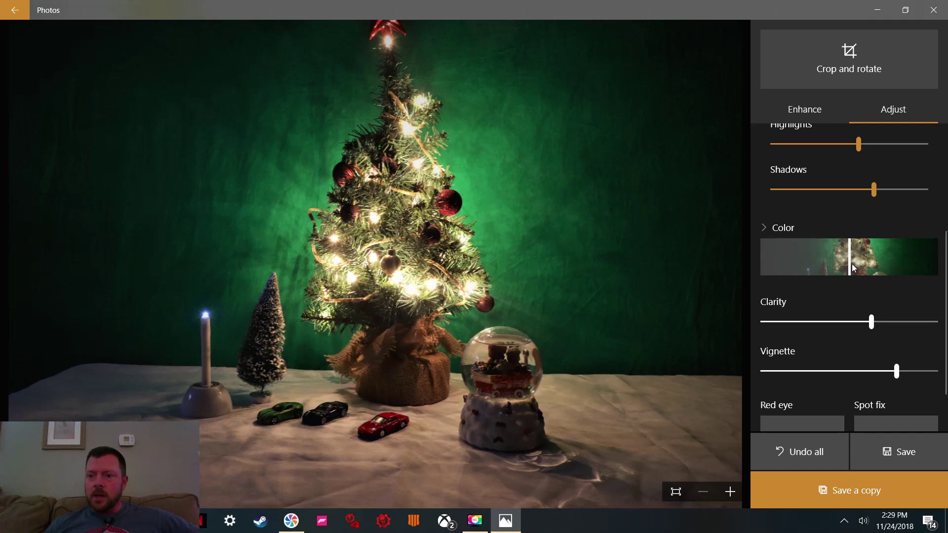
left_click_drag(851, 261, 873, 274)
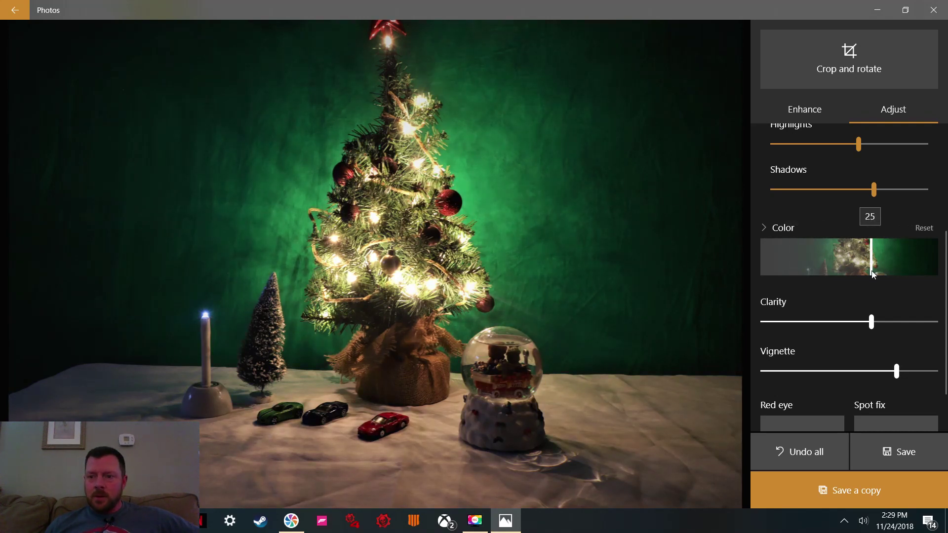
left_click(783, 229)
- Set Warmth to about 19, then compare against the original via Undo all, ending with edits restored
left_click_drag(850, 362, 864, 362)
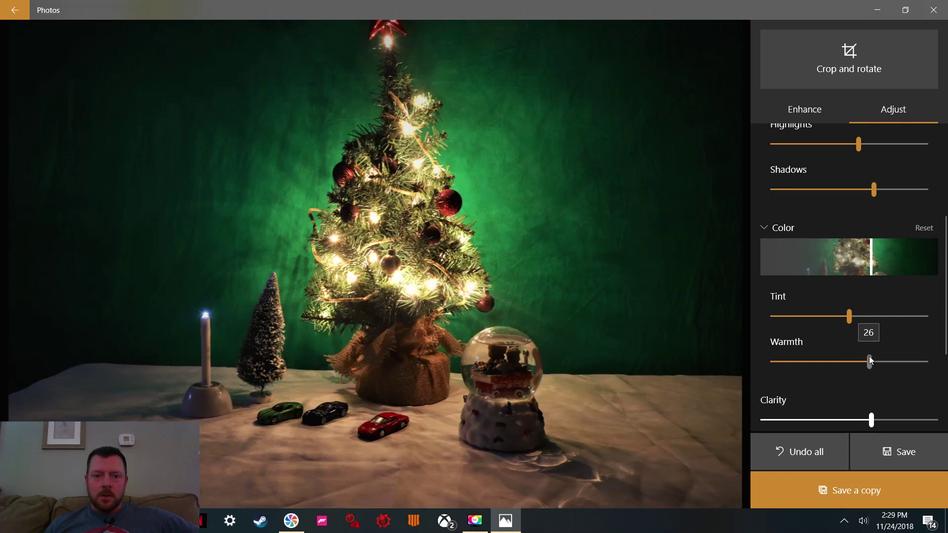
left_click_drag(869, 364, 866, 362)
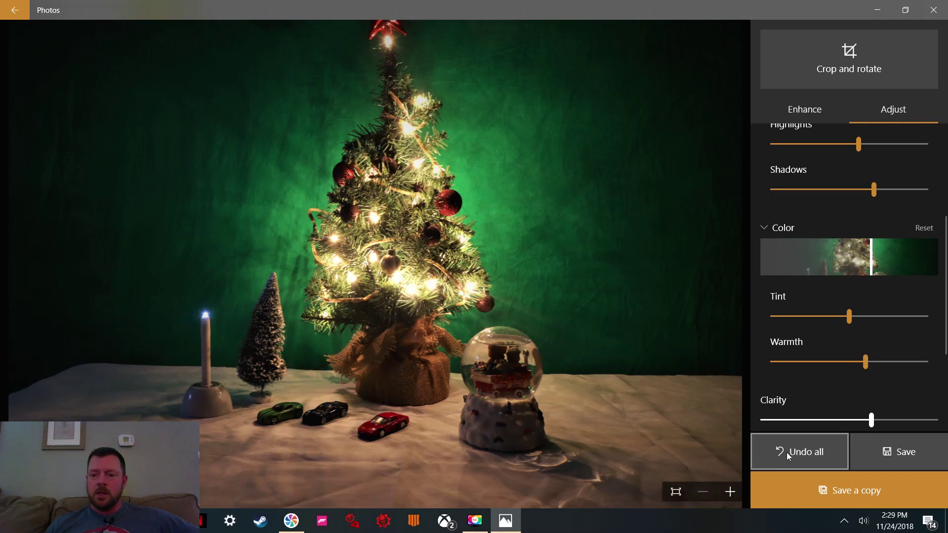
left_click(801, 453)
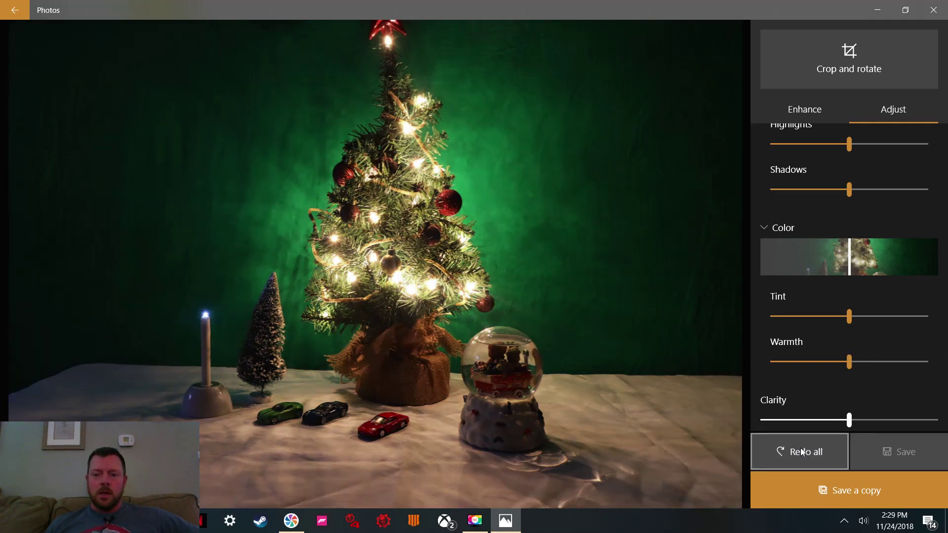
left_click(801, 452)
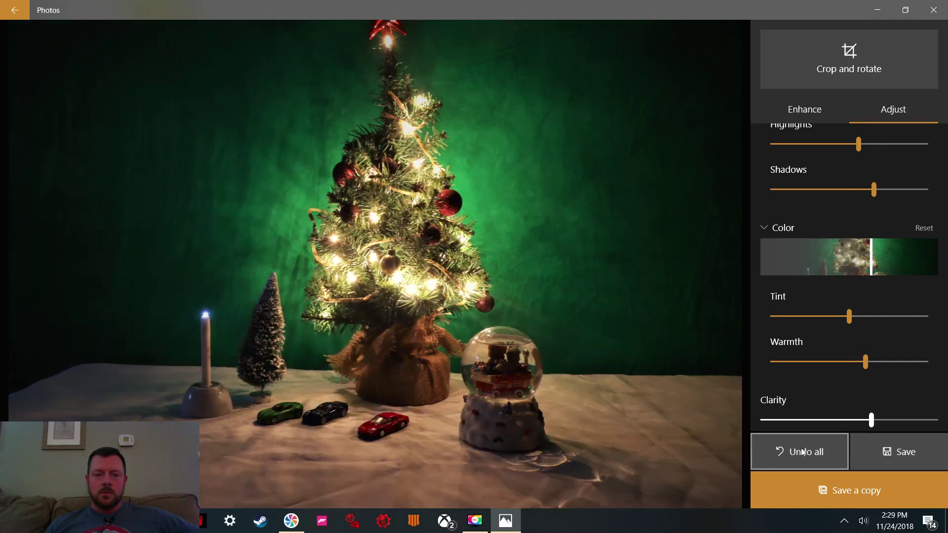
left_click(802, 451)
left_click(802, 451)
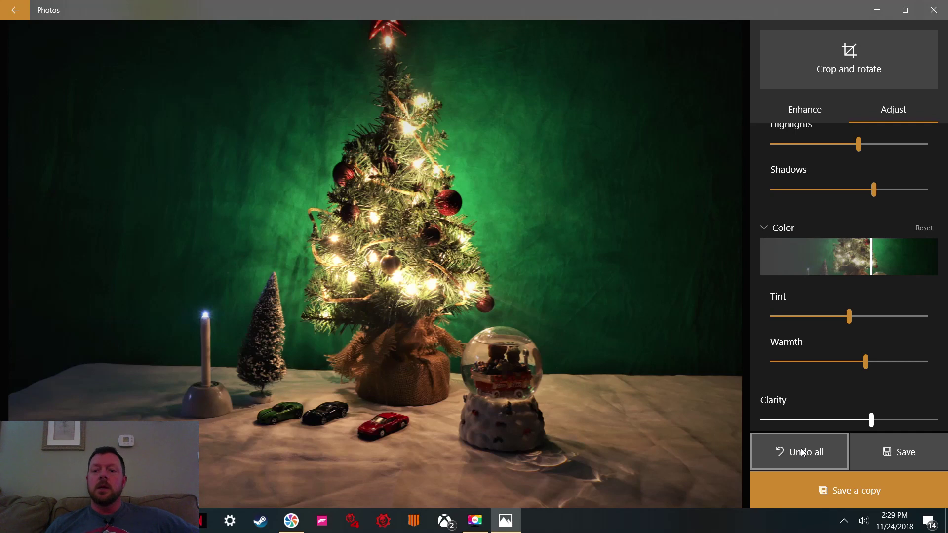
left_click(802, 452)
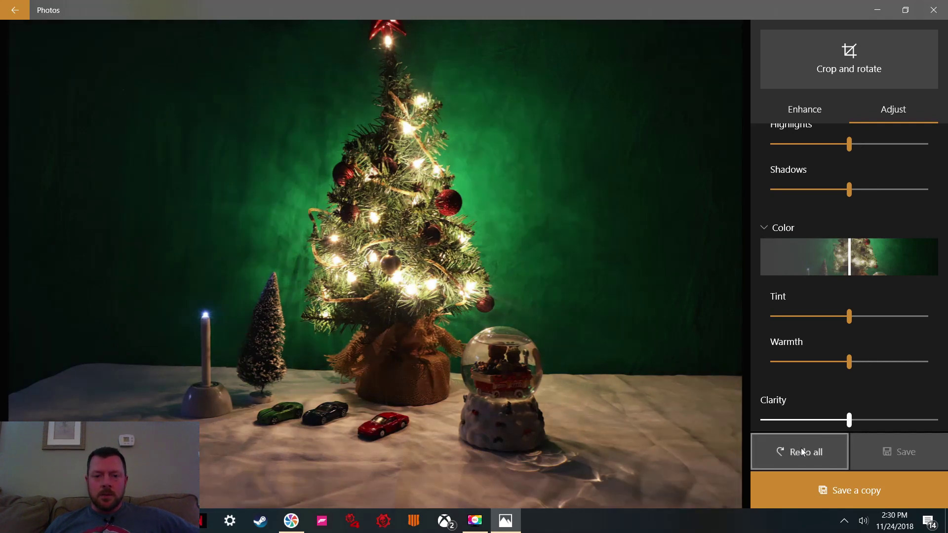
left_click(803, 453)
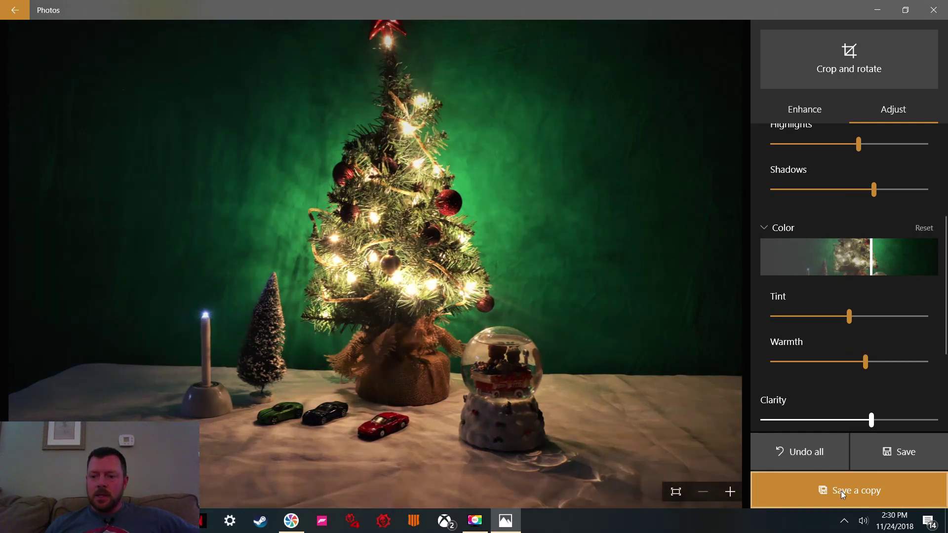